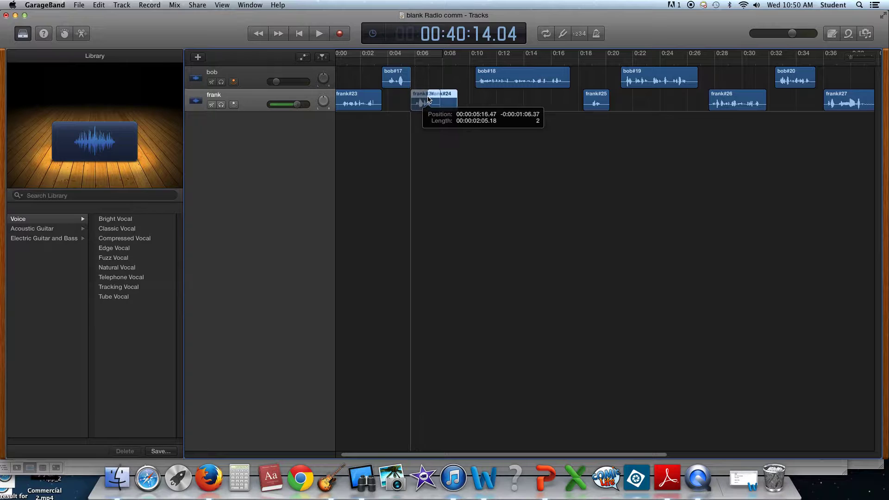
# Move regions bob#18 to bob#20 and frank#25 to frank#27 earlier to shorten the gaps between the spoken lines.
pyautogui.moveTo(503, 73); pyautogui.dragTo(463, 74)
pyautogui.moveTo(603, 100); pyautogui.dragTo(542, 95)
pyautogui.moveTo(638, 74); pyautogui.dragTo(582, 71)
pyautogui.moveTo(741, 96); pyautogui.dragTo(676, 96)
pyautogui.moveTo(798, 79); pyautogui.dragTo(719, 76)
pyautogui.moveTo(837, 99); pyautogui.dragTo(745, 97)
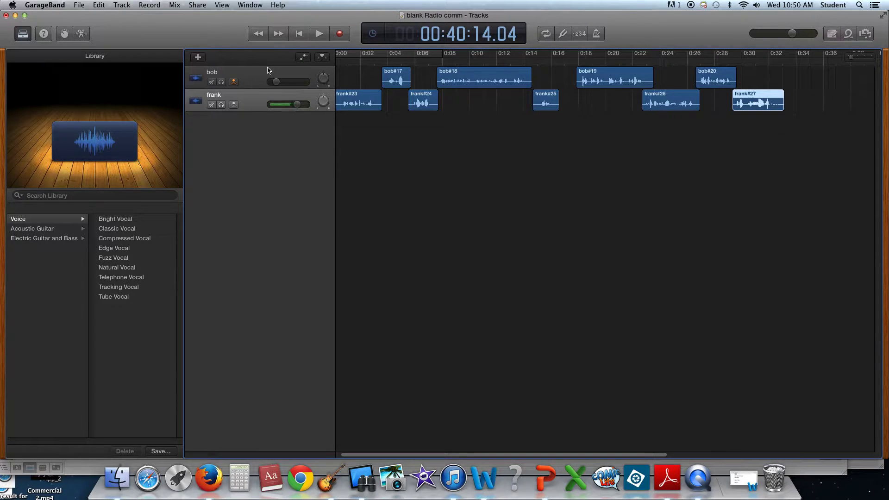
# Play the dialogue from near the start to about 16 seconds to check the pacing and track levels.
pyautogui.click(346, 63)
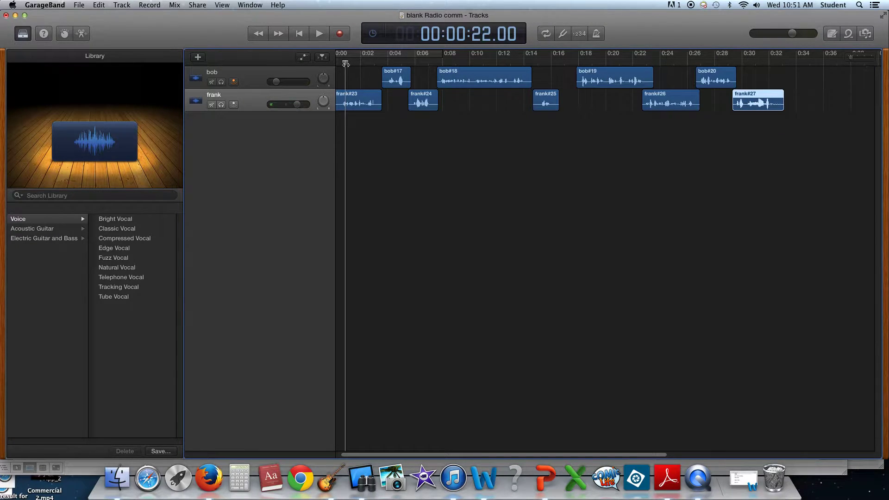
pyautogui.click(320, 34)
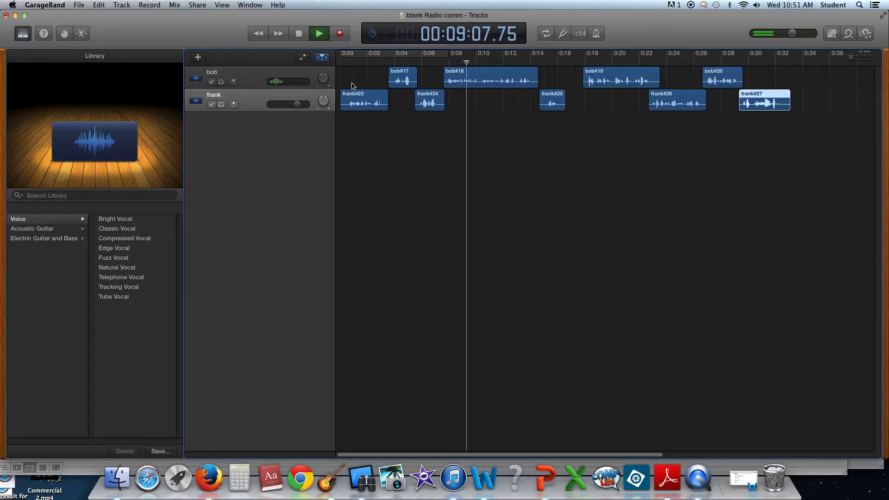
pyautogui.moveTo(323, 100)
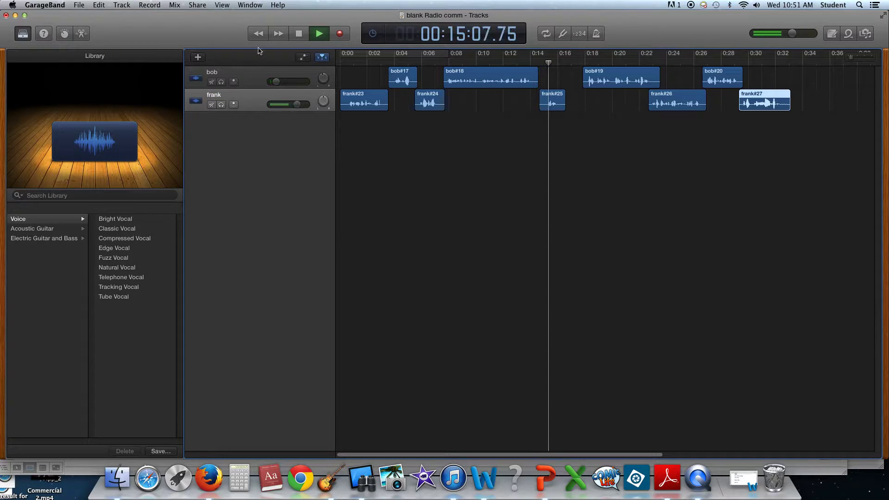
pyautogui.press('space')
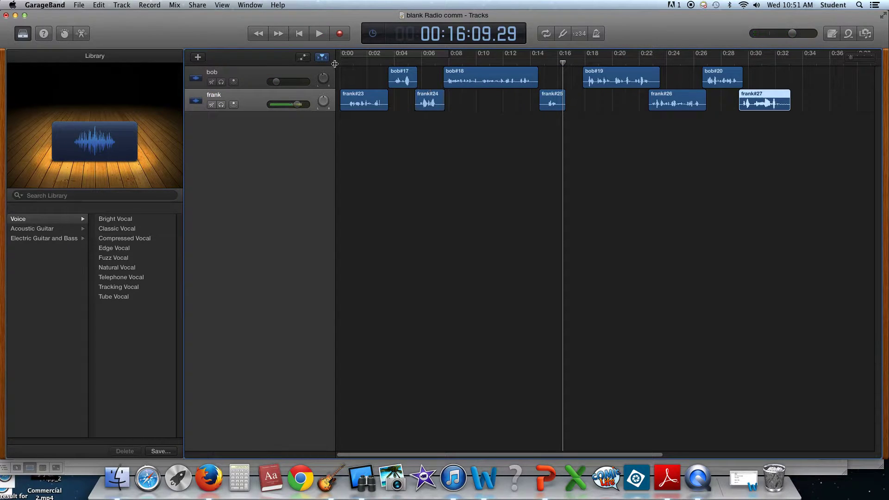
# Raise the bob track's volume well above its current level, checking it with playback from about 6 seconds.
pyautogui.moveTo(277, 81); pyautogui.dragTo(294, 81)
pyautogui.click(434, 54)
pyautogui.click(432, 61)
pyautogui.click(435, 56)
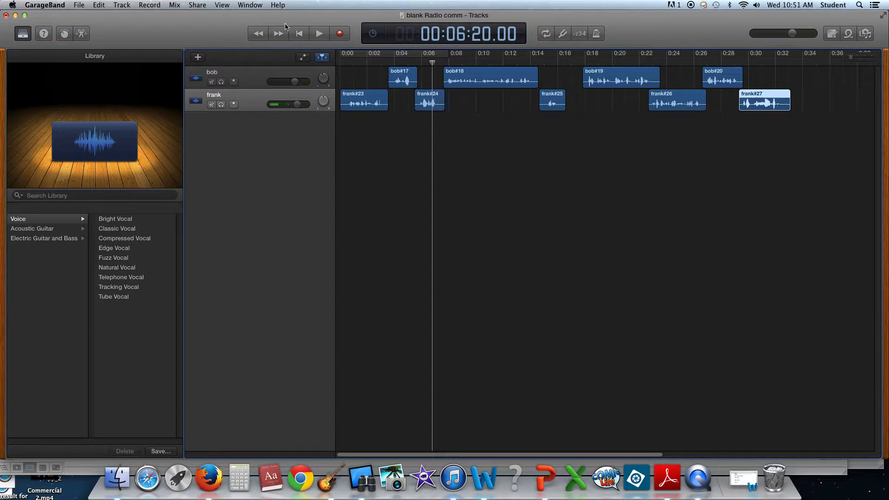
pyautogui.click(323, 37)
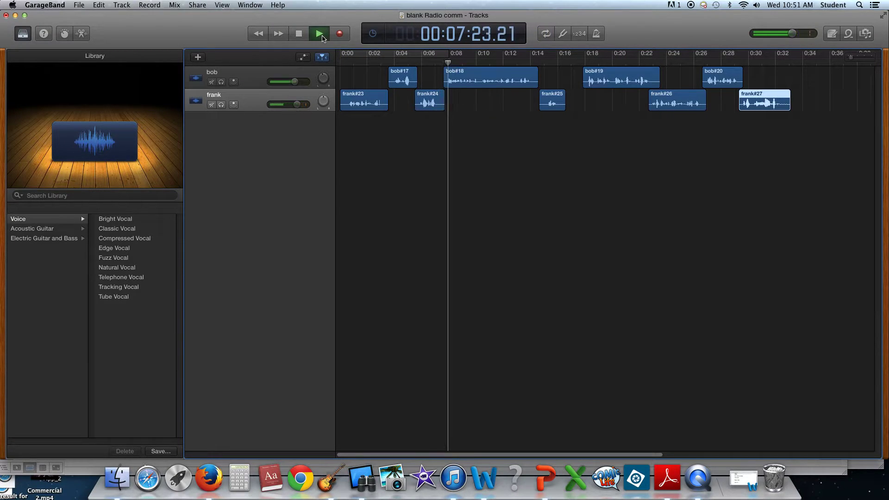
pyautogui.moveTo(295, 82); pyautogui.dragTo(309, 85)
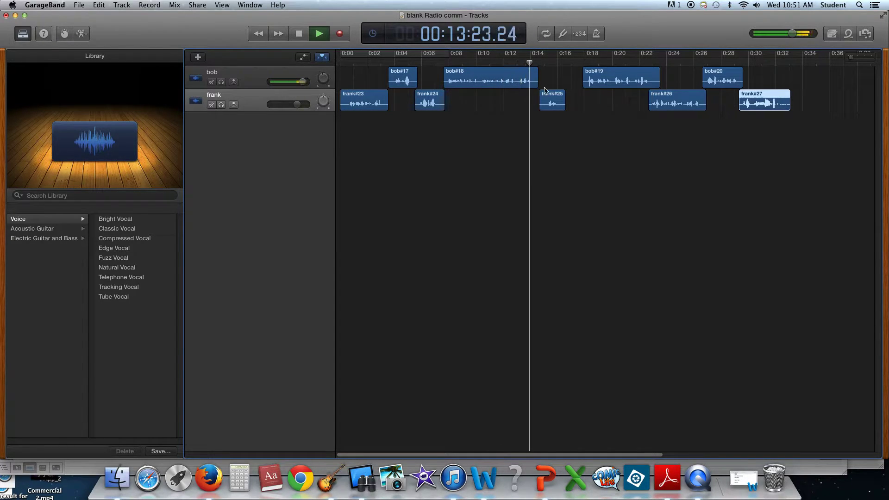
# Move frank#25 slightly earlier to overlap the end of bob#18, and trim the end of frank#27 to about 32 seconds.
pyautogui.moveTo(548, 101); pyautogui.dragTo(541, 101)
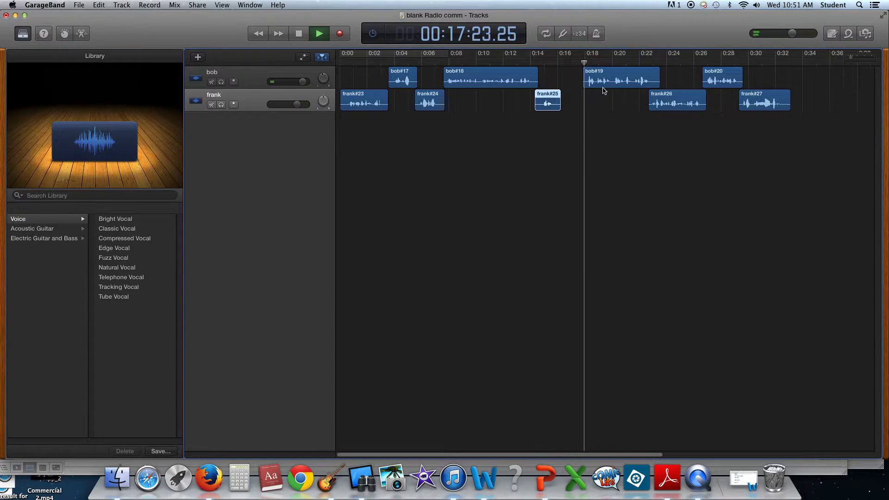
pyautogui.hscroll(2, 648, 86)
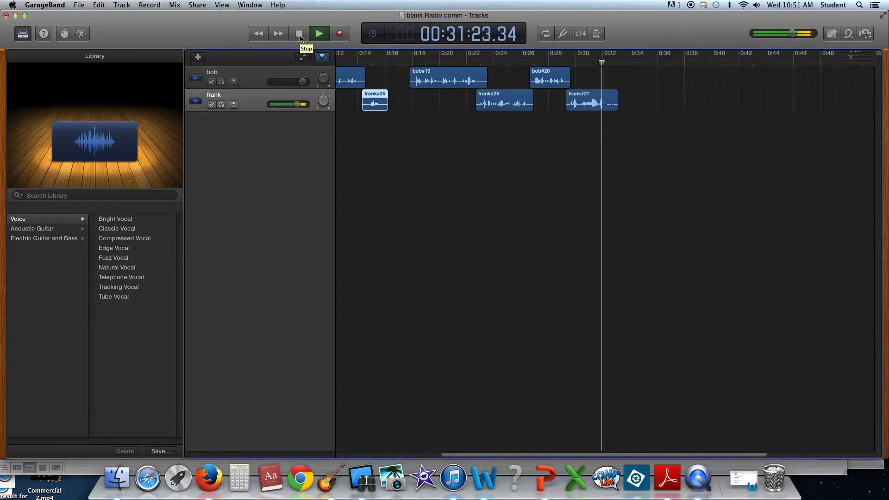
pyautogui.click(300, 37)
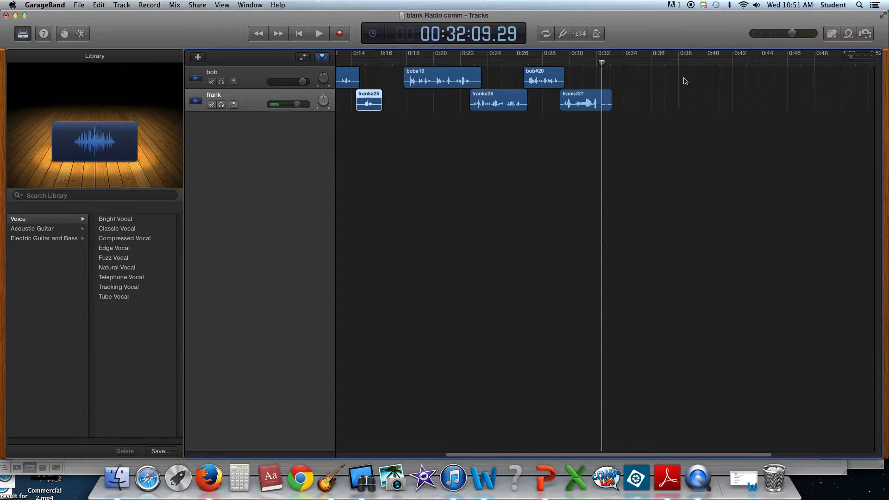
pyautogui.moveTo(609, 104); pyautogui.dragTo(599, 103)
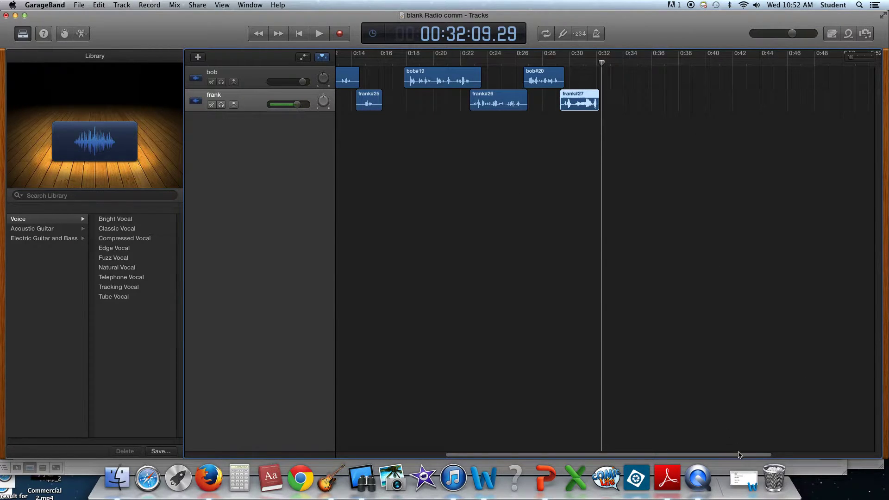
# Move bob#17, frank#24, bob#18 and frank#25 earlier so each slightly overlaps the end of the preceding line.
pyautogui.moveTo(738, 458); pyautogui.dragTo(613, 434)
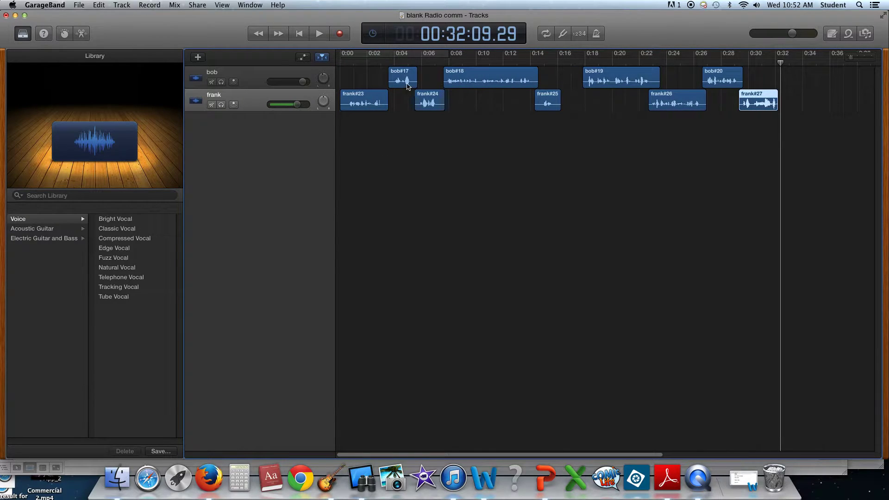
pyautogui.click(387, 105)
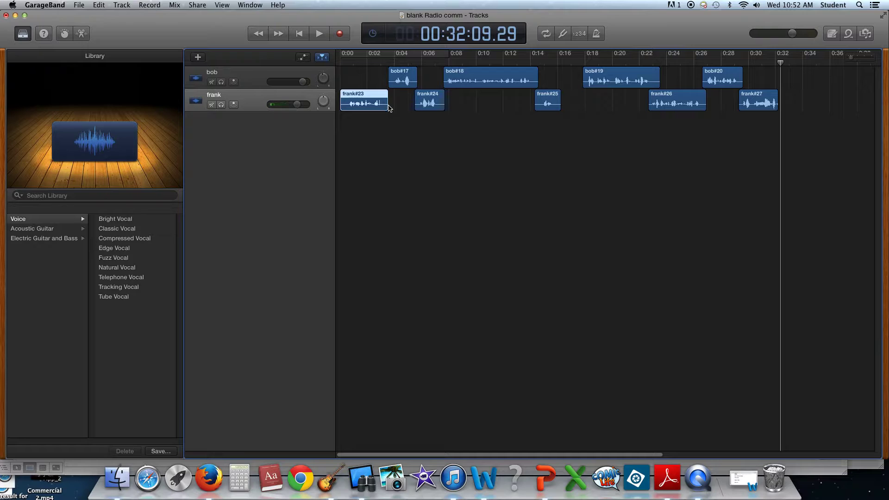
pyautogui.click(389, 105)
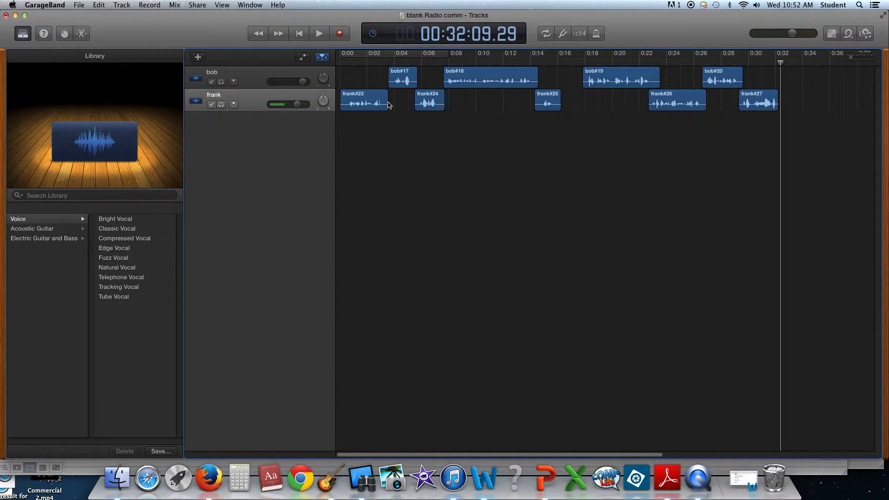
pyautogui.moveTo(396, 80); pyautogui.dragTo(387, 77)
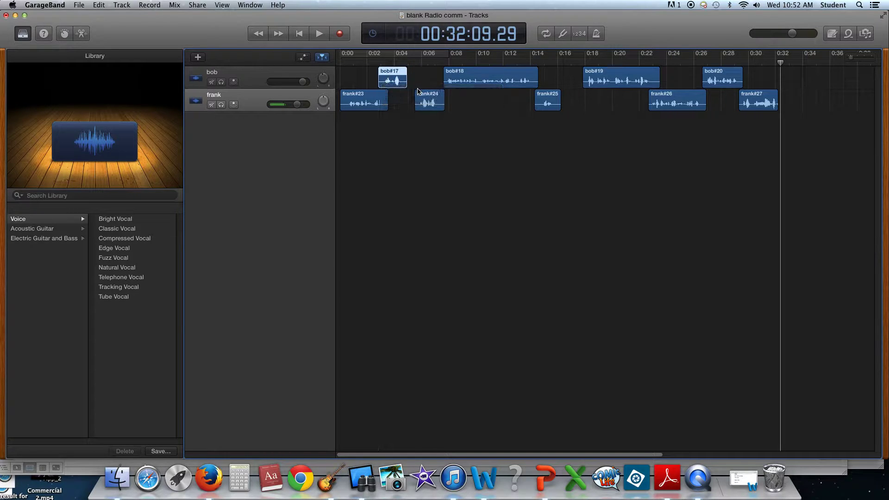
pyautogui.moveTo(426, 100); pyautogui.dragTo(412, 97)
pyautogui.moveTo(454, 76); pyautogui.dragTo(436, 76)
pyautogui.moveTo(545, 96); pyautogui.dragTo(522, 95)
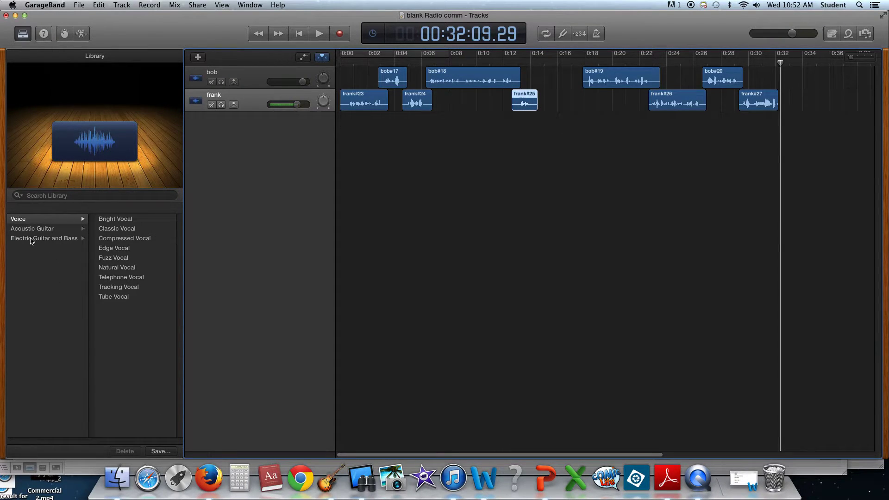
# Preview Boomer FX loops from the Sound Effects category and add Boomer FX 05 on a new track at 00:00:13:24.
pyautogui.click(851, 35)
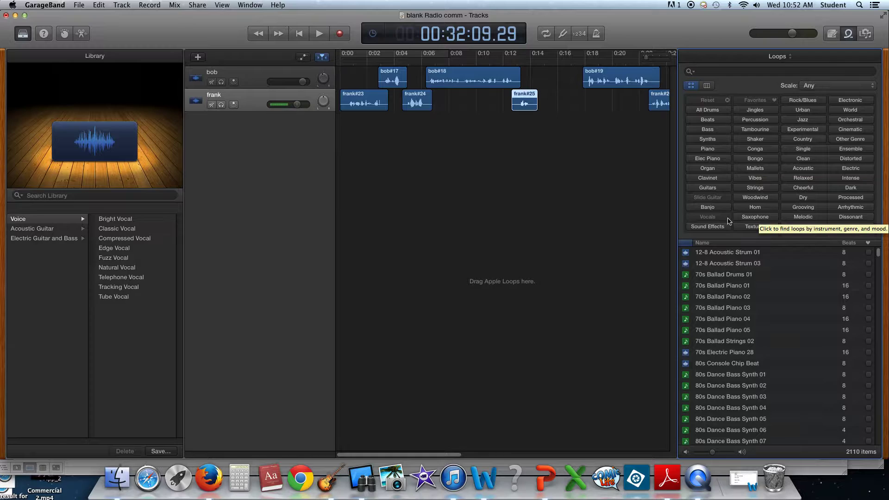
pyautogui.click(709, 227)
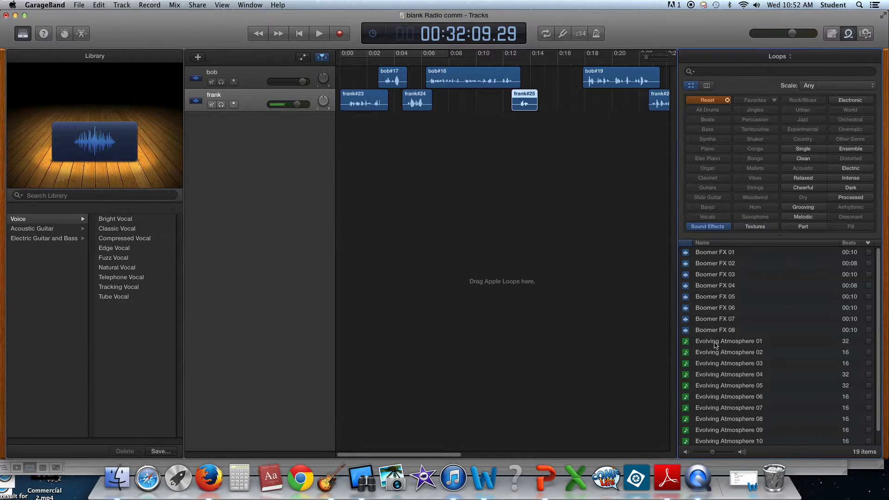
pyautogui.click(712, 299)
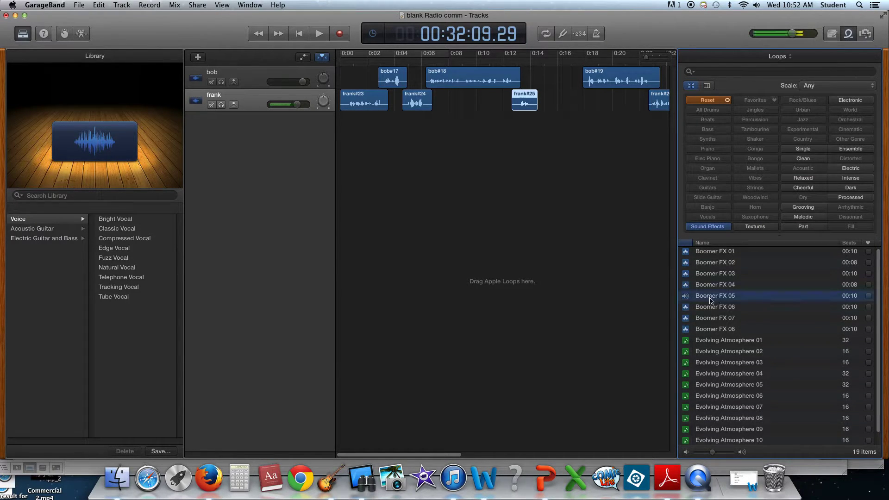
pyautogui.click(709, 285)
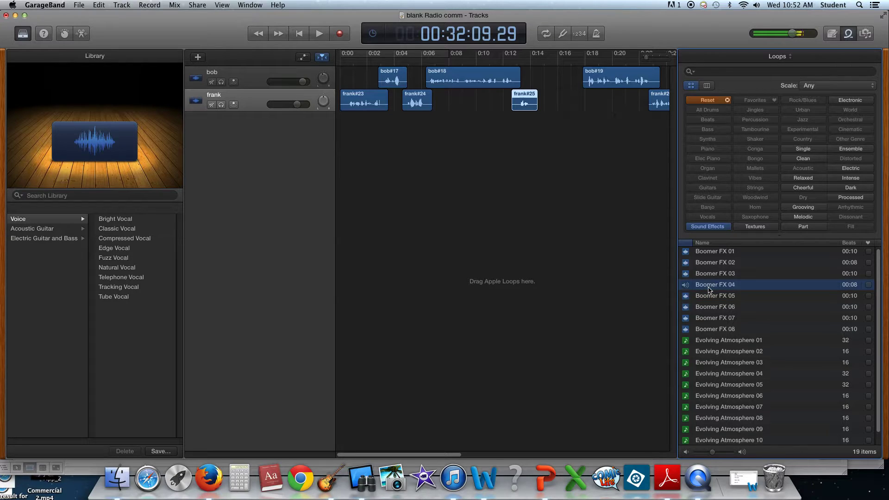
pyautogui.click(709, 297)
pyautogui.moveTo(709, 298); pyautogui.dragTo(533, 148)
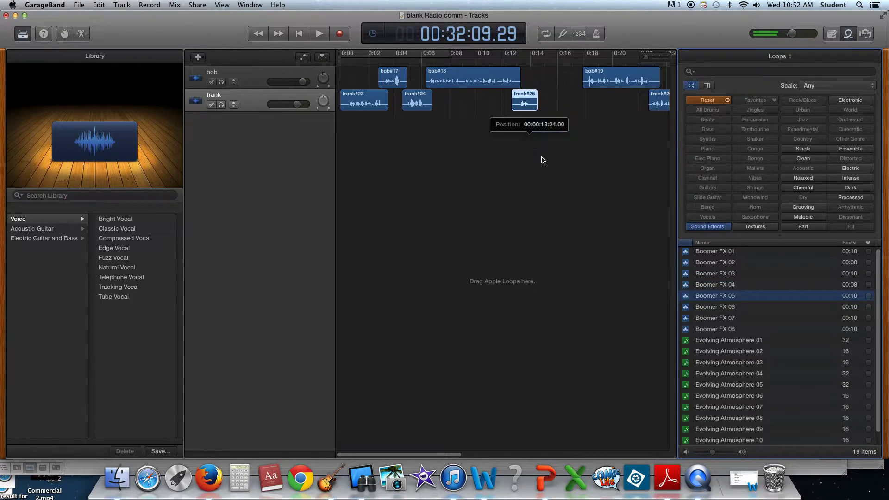
# Move bob#19, frank#26, bob#20 and frank#27 earlier so the dialogue ends at about 30 seconds, checking with the playhead.
pyautogui.moveTo(619, 73); pyautogui.dragTo(582, 73)
pyautogui.moveTo(654, 95); pyautogui.dragTo(636, 95)
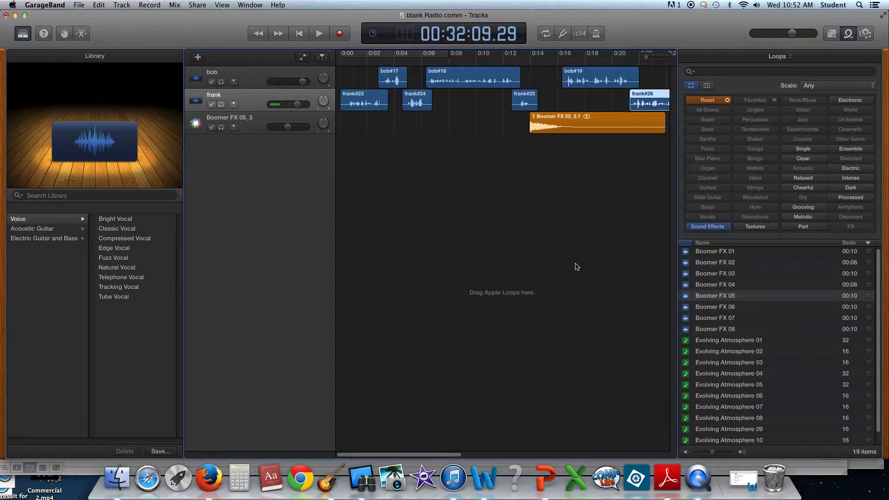
pyautogui.click(850, 33)
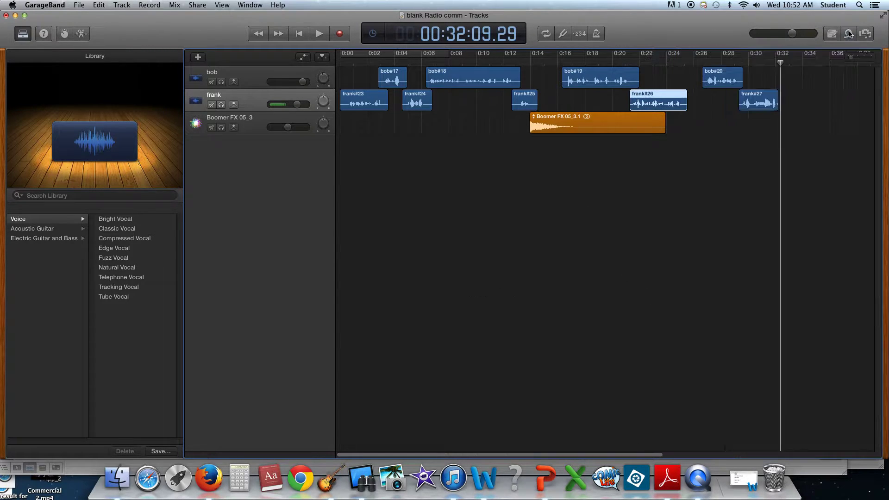
pyautogui.moveTo(725, 74); pyautogui.dragTo(701, 75)
pyautogui.moveTo(766, 99); pyautogui.dragTo(741, 98)
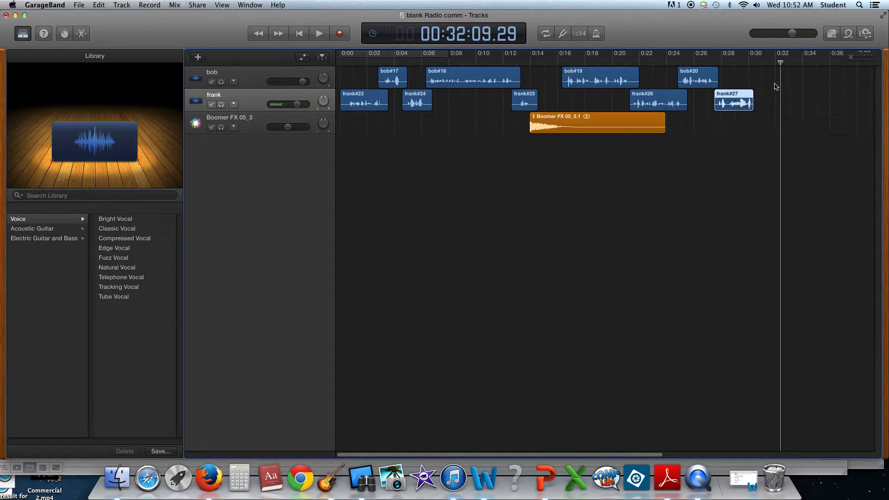
pyautogui.moveTo(744, 61); pyautogui.dragTo(752, 62)
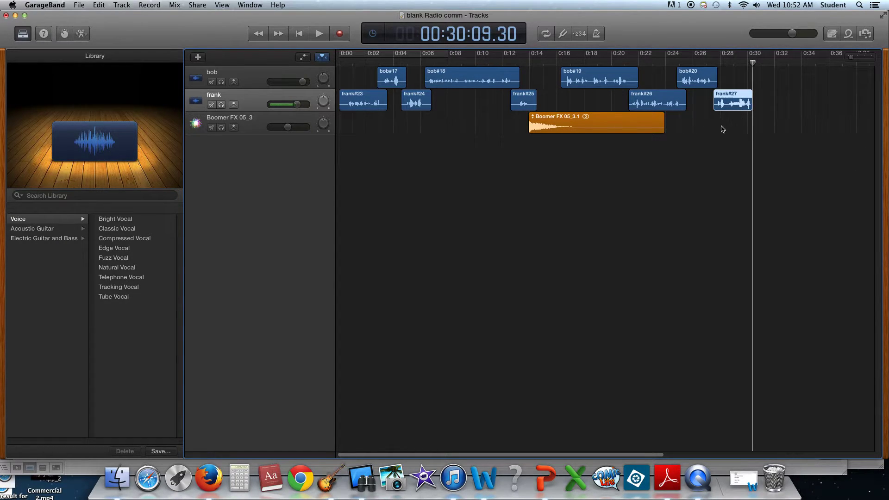
# Clear the Sound Effects loop filter and filter the loops by Cheerful and Jingles.
pyautogui.click(848, 33)
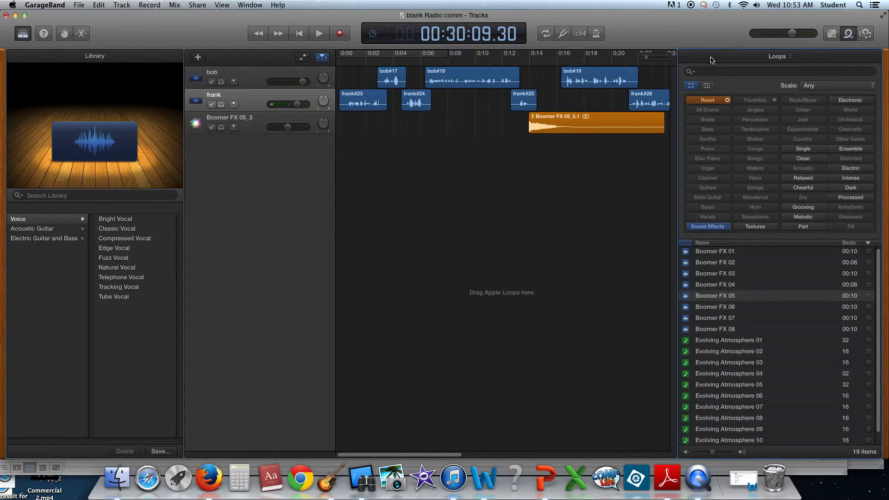
pyautogui.click(707, 100)
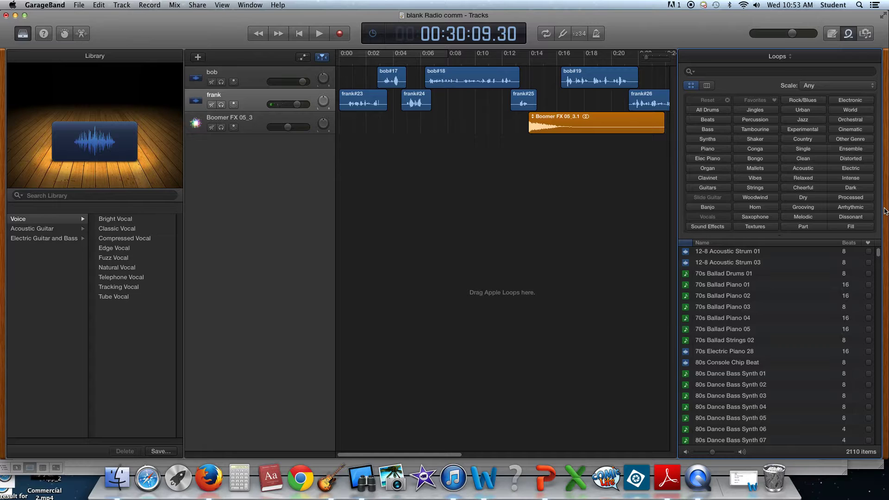
pyautogui.click(806, 189)
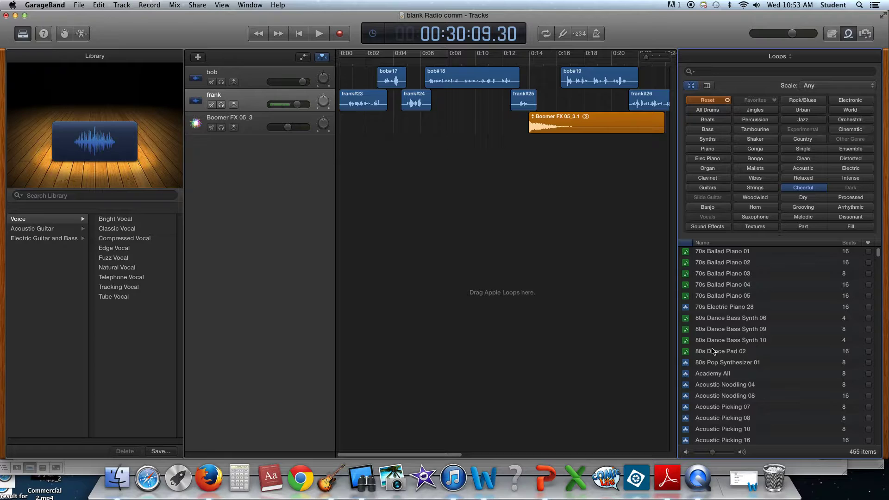
pyautogui.scroll(-10, 708, 387)
pyautogui.scroll(-5, 708, 361)
pyautogui.scroll(-2, 708, 362)
pyautogui.scroll(-3, 707, 362)
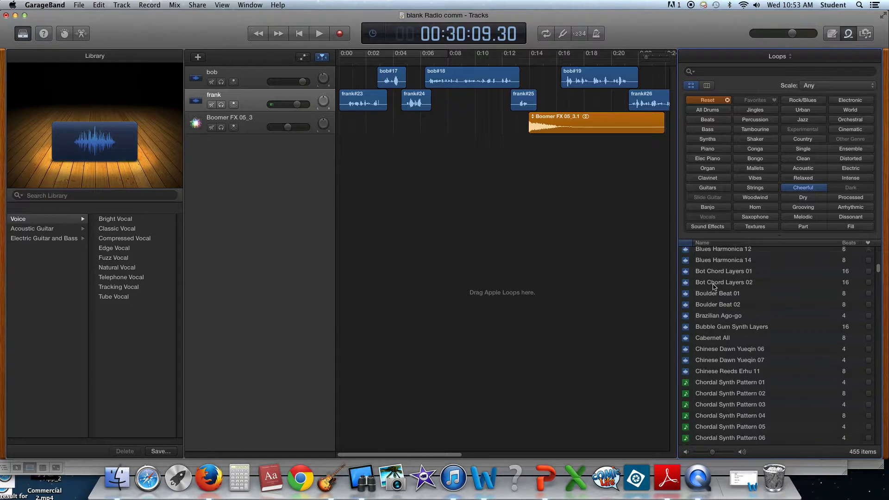
pyautogui.click(763, 114)
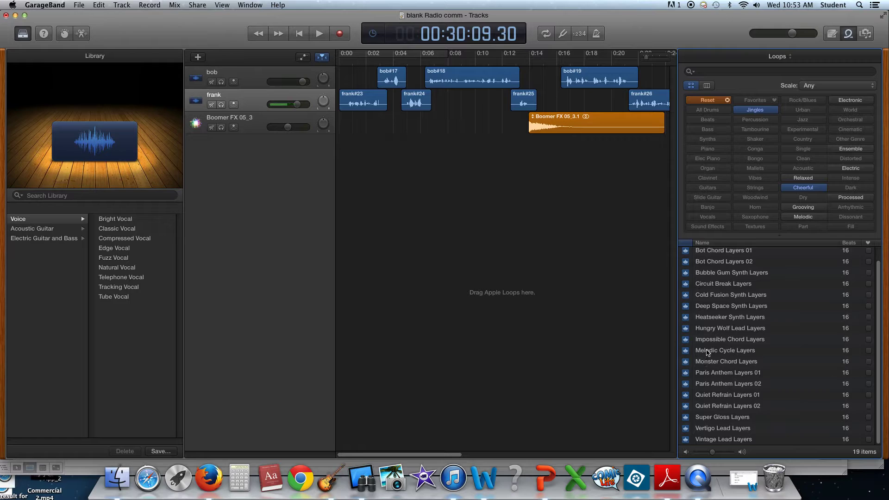
# Preview the cheerful jingle loops one after another to compare candidates for the commercial's closing music.
pyautogui.click(702, 330)
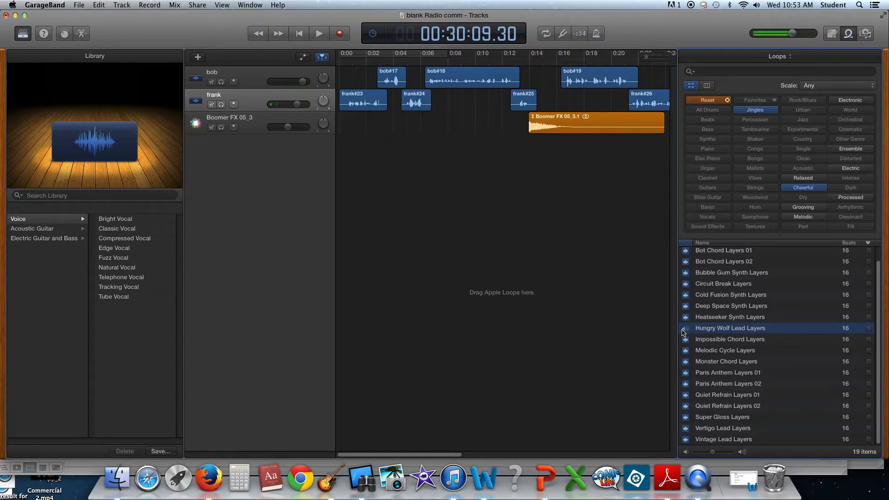
pyautogui.click(707, 319)
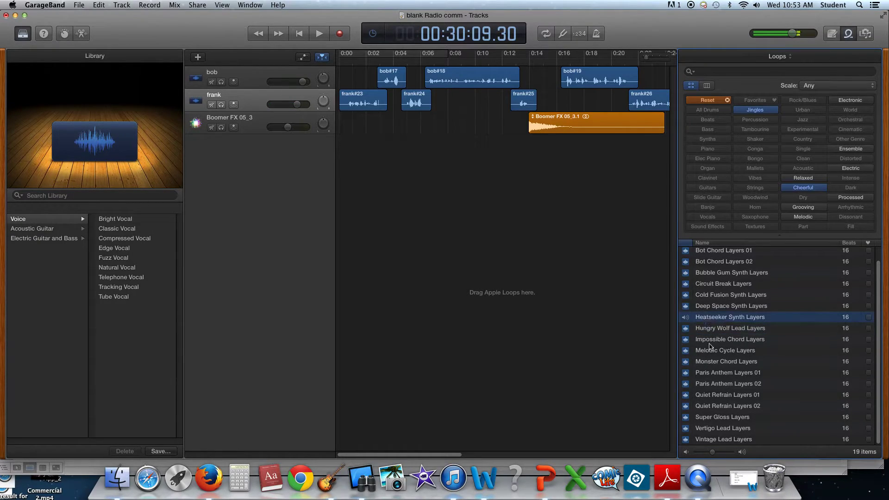
pyautogui.click(709, 418)
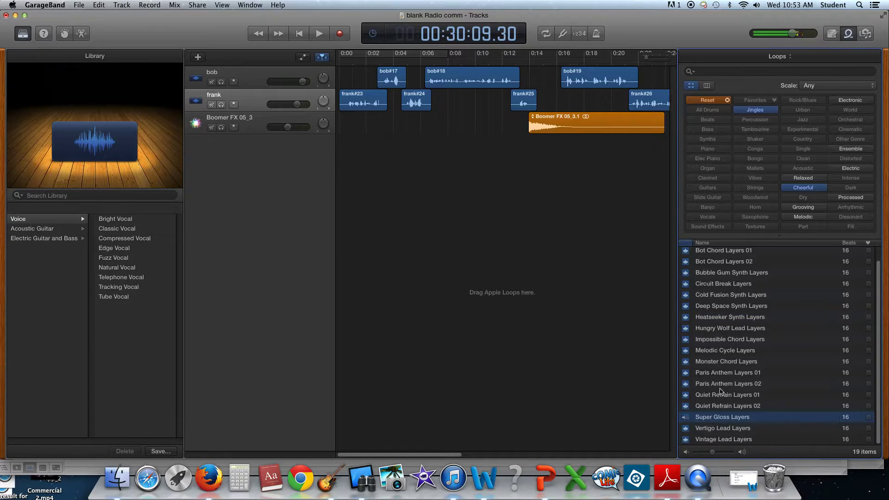
pyautogui.scroll(1, 721, 389)
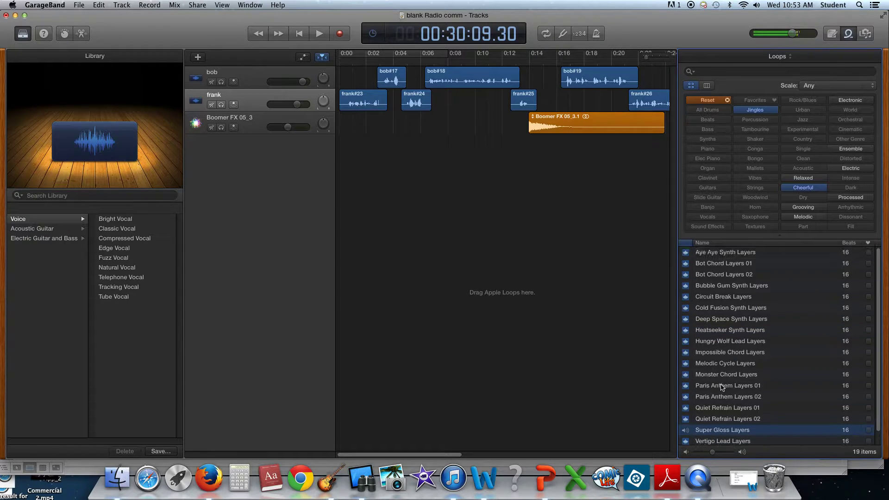
pyautogui.click(721, 276)
pyautogui.click(720, 288)
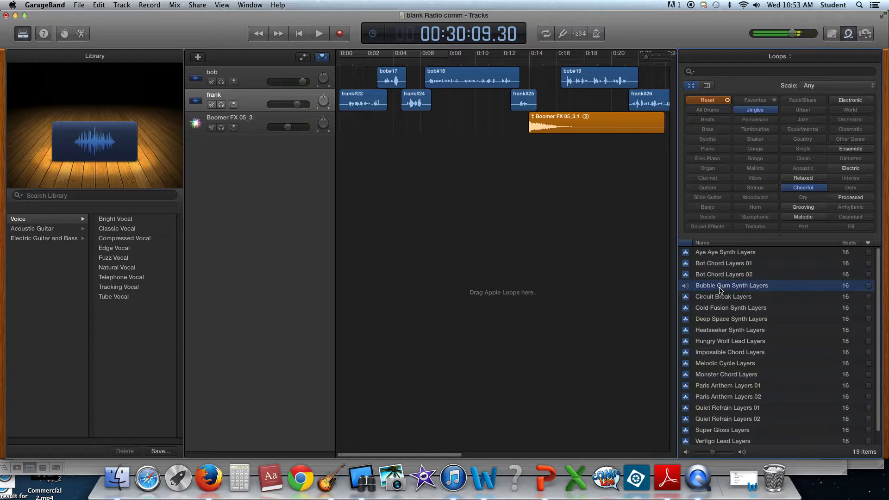
pyautogui.click(721, 299)
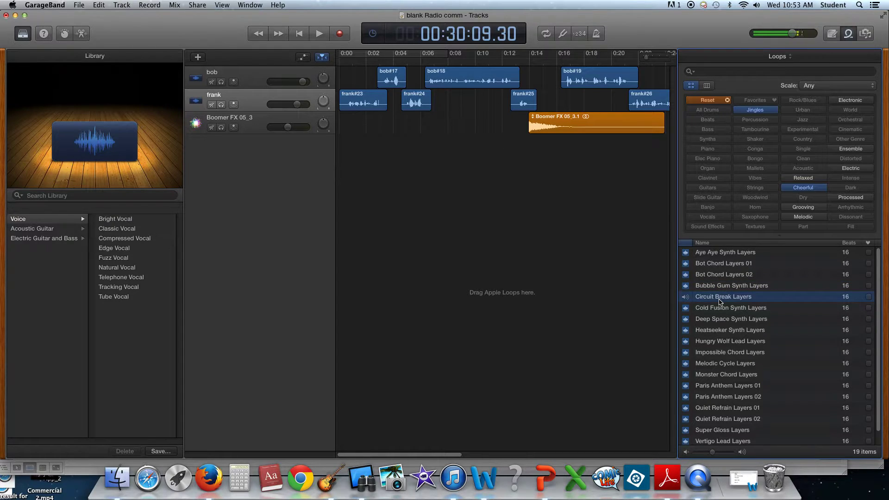
pyautogui.click(718, 256)
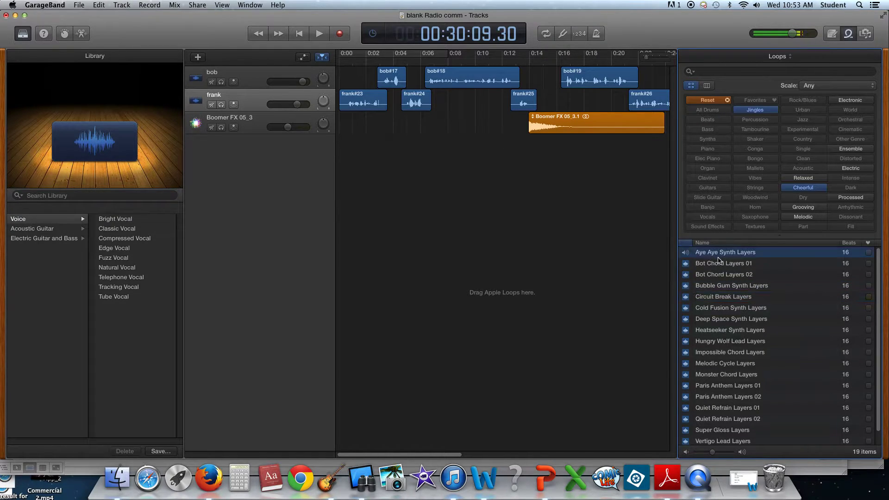
pyautogui.click(717, 265)
pyautogui.click(713, 277)
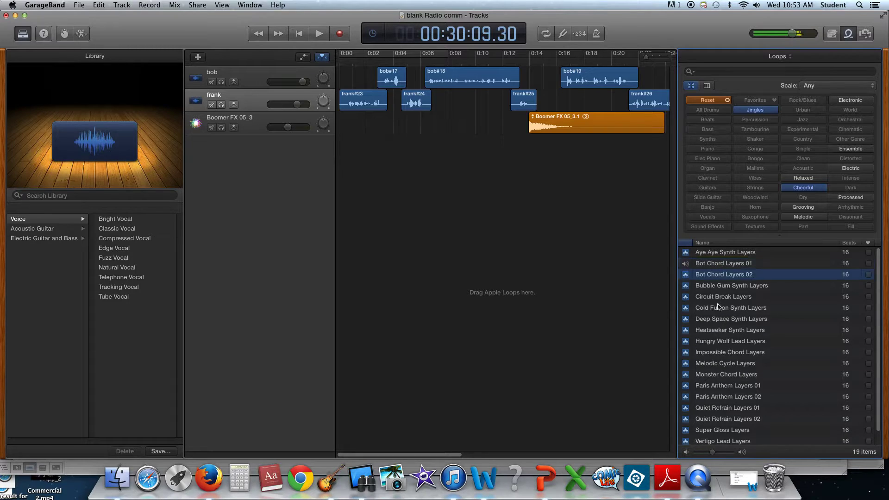
pyautogui.click(715, 376)
pyautogui.click(713, 407)
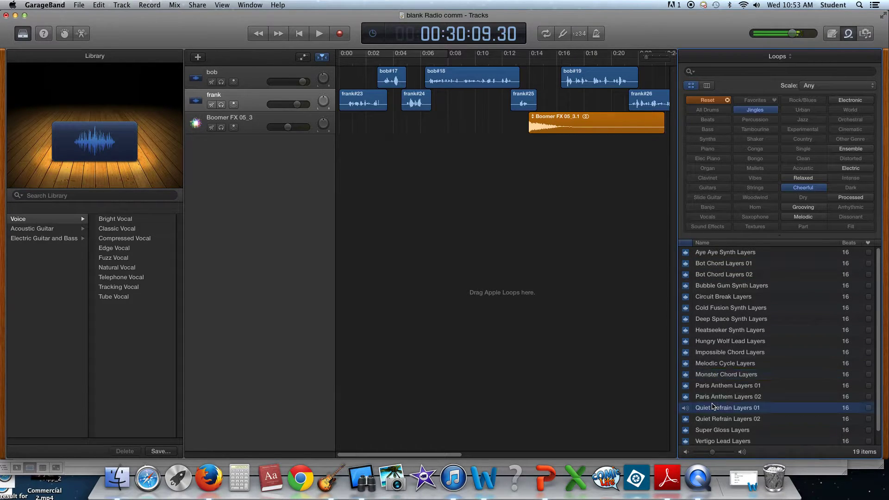
pyautogui.click(714, 398)
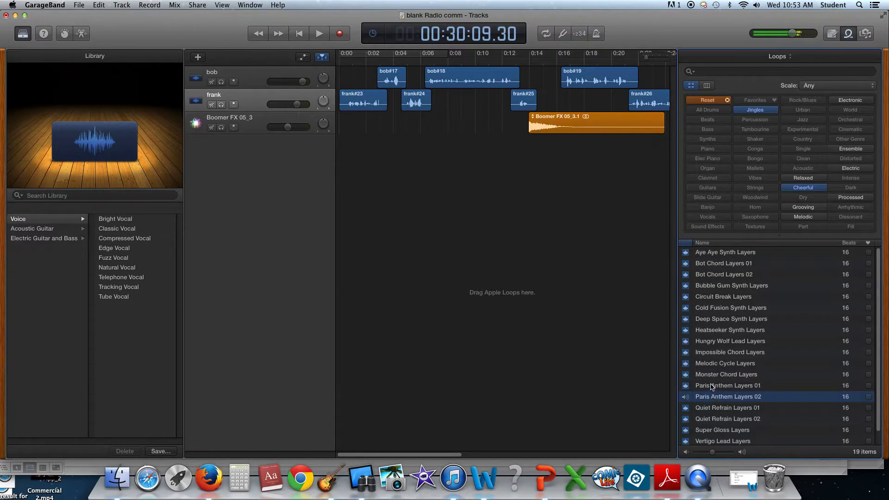
pyautogui.click(713, 386)
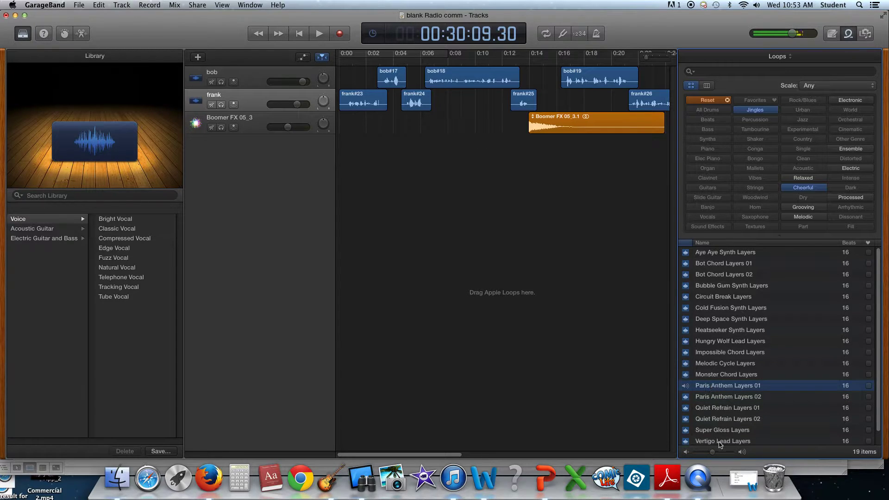
pyautogui.click(713, 398)
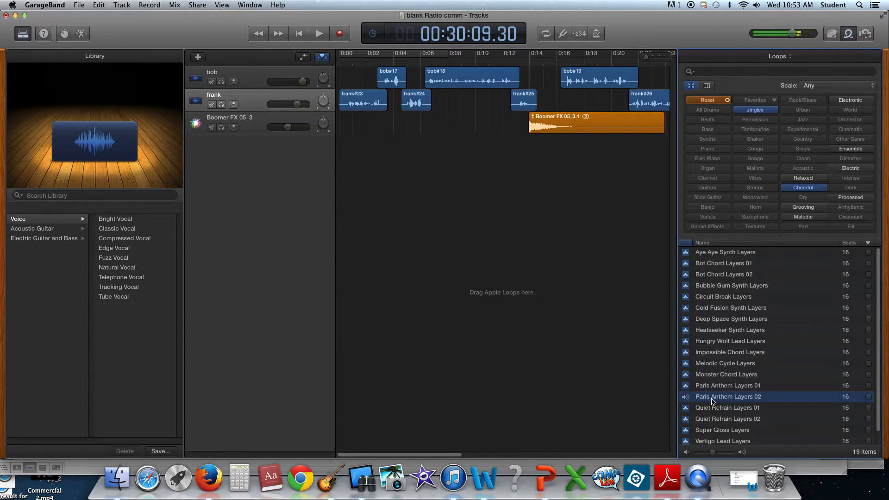
pyautogui.click(713, 408)
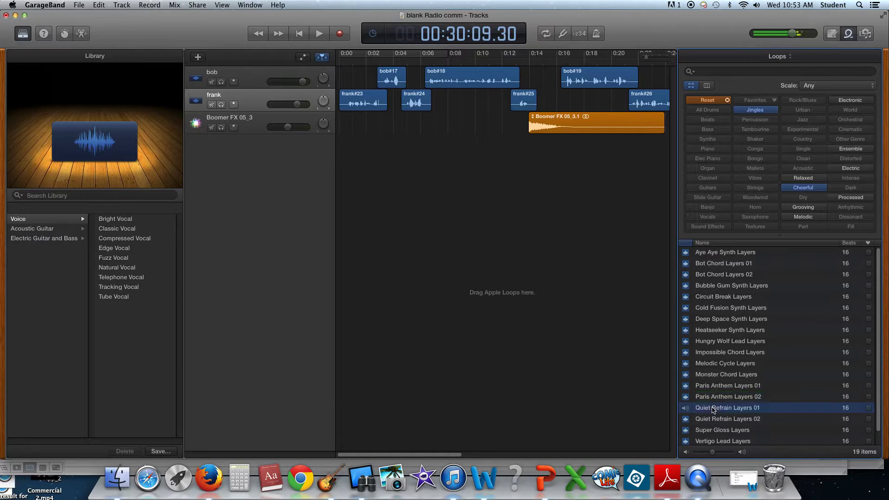
pyautogui.click(713, 431)
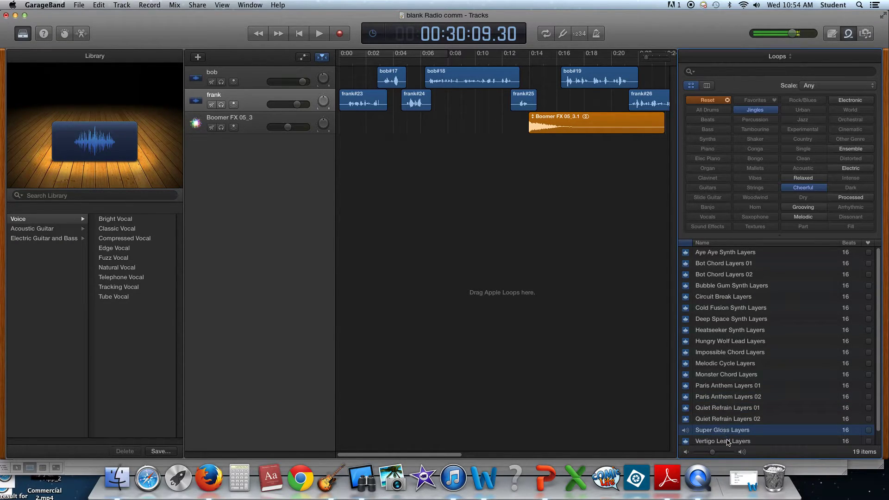
pyautogui.click(727, 442)
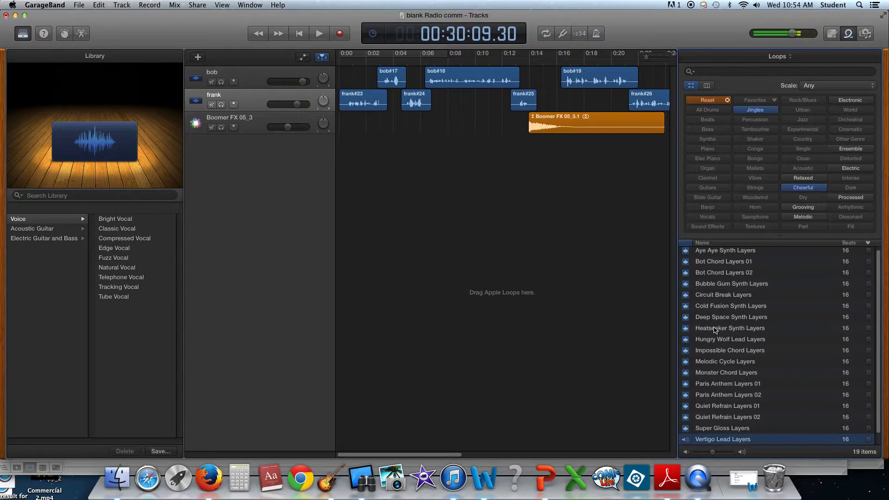
pyautogui.click(713, 351)
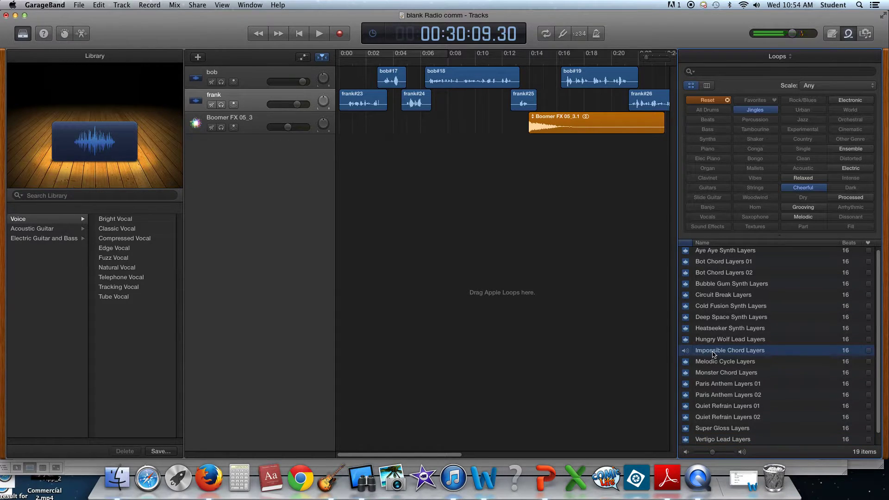
pyautogui.click(712, 320)
pyautogui.click(714, 308)
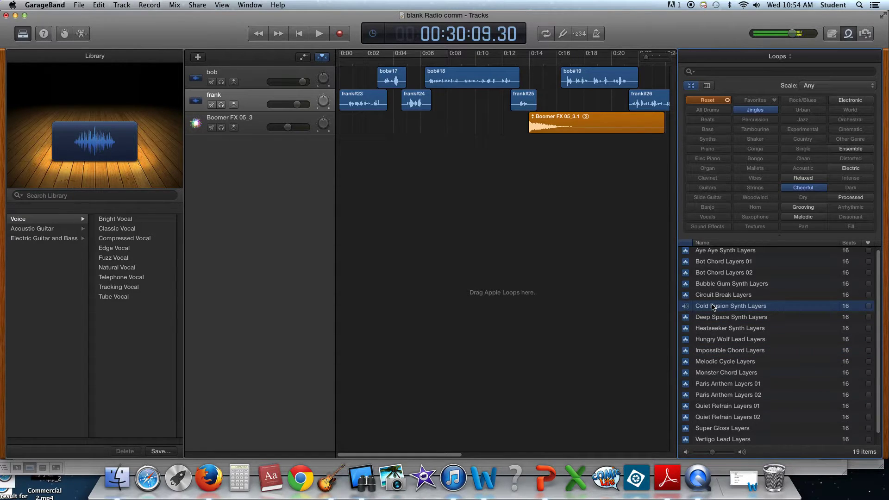
# Add the Circuit Break Layers loop on a new track at about 0:21 and hide the loop browser.
pyautogui.click(711, 297)
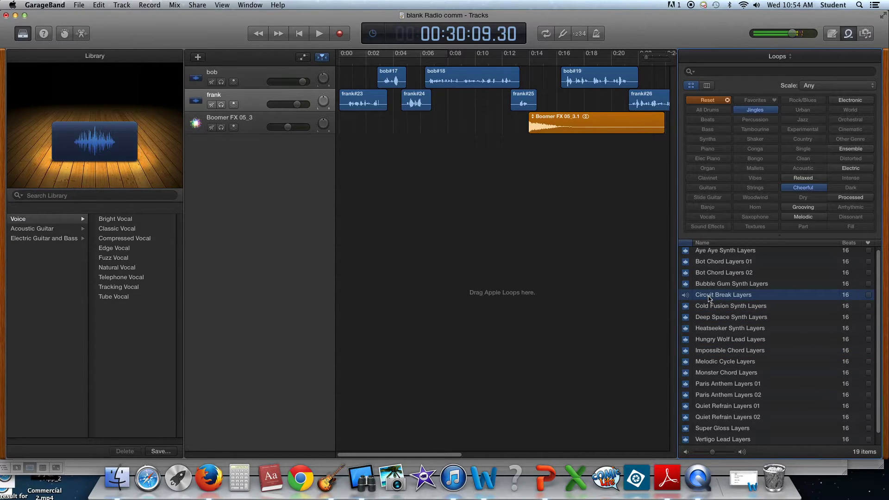
pyautogui.moveTo(710, 298); pyautogui.dragTo(630, 178)
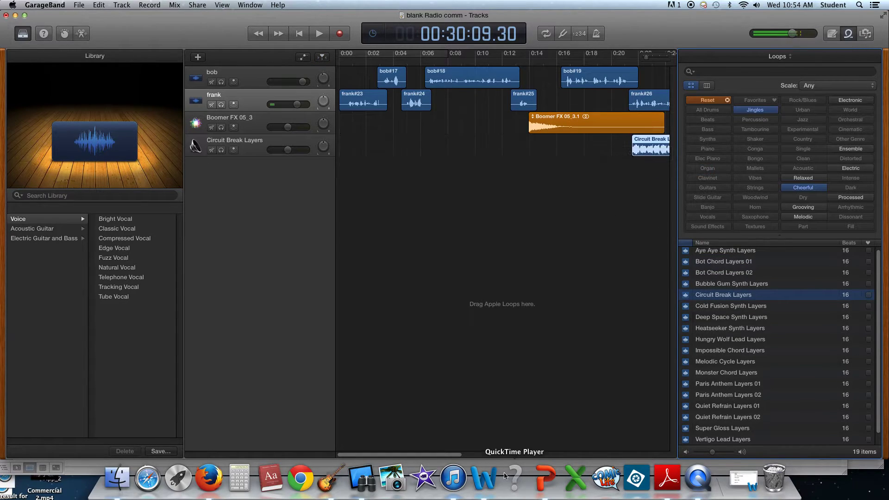
pyautogui.click(846, 36)
# Shorten and position the Circuit Break Layers region so it starts with frank#27 and ends just past 0:30.
pyautogui.moveTo(707, 145); pyautogui.dragTo(718, 147)
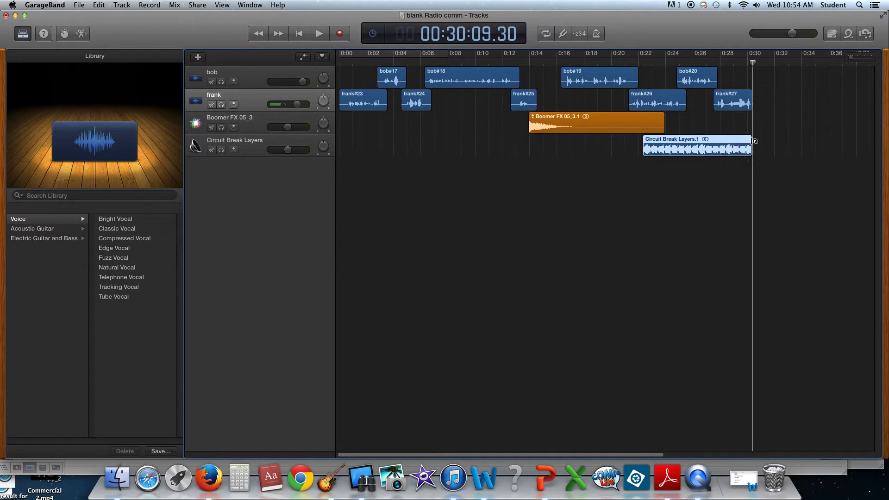
pyautogui.press(',')
pyautogui.press('space')
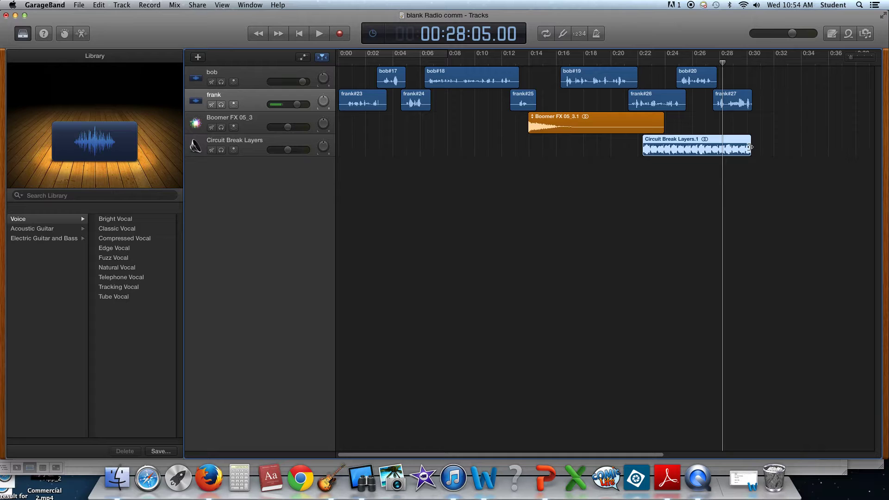
pyautogui.moveTo(750, 148)
pyautogui.mouseDown()
pyautogui.moveTo(685, 146)
pyautogui.moveTo(744, 144)
pyautogui.mouseUp()
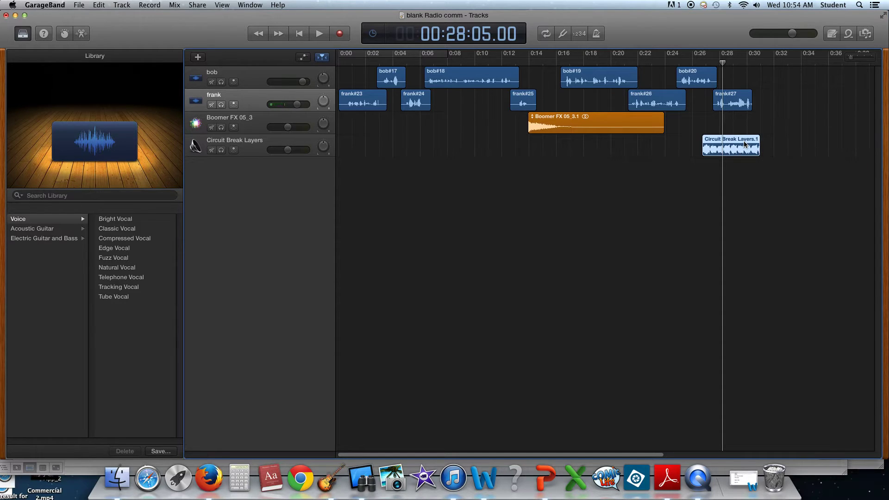
pyautogui.moveTo(704, 148); pyautogui.dragTo(714, 147)
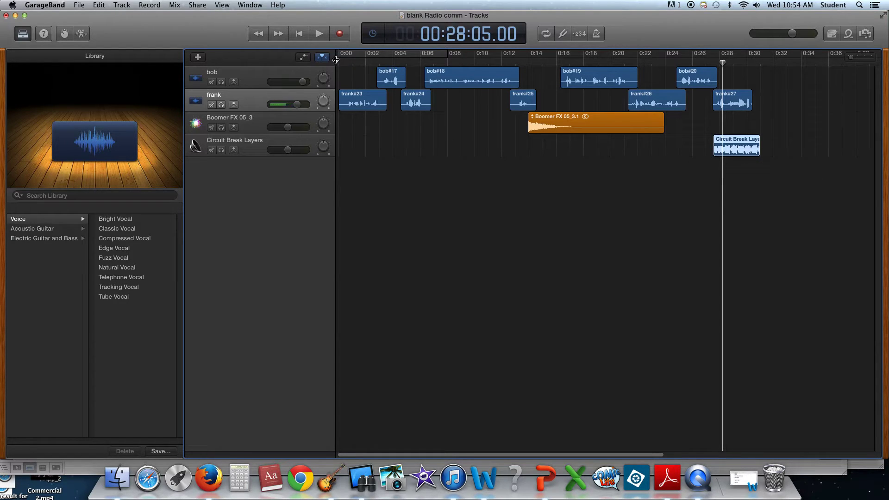
# Play the whole commercial from the beginning to check the dialogue, sound effect and jingle, stopping after the music ends.
pyautogui.click(300, 37)
pyautogui.click(319, 38)
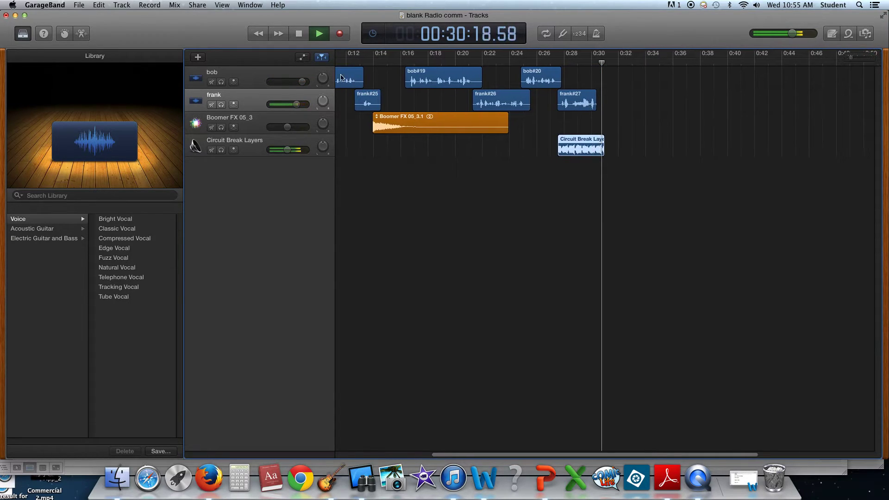
pyautogui.click(318, 38)
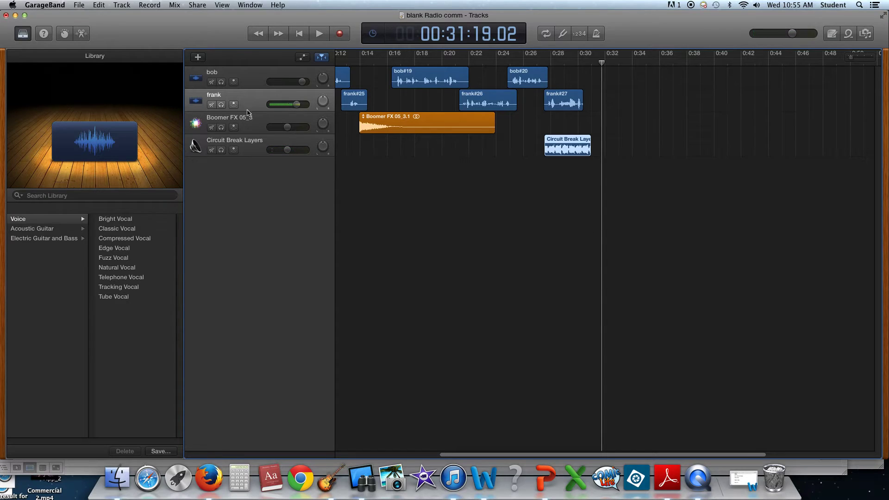
# Open the bob track in the audio editor, set its Pitch Correction to 11 and enable Limit to Key.
pyautogui.click(241, 84)
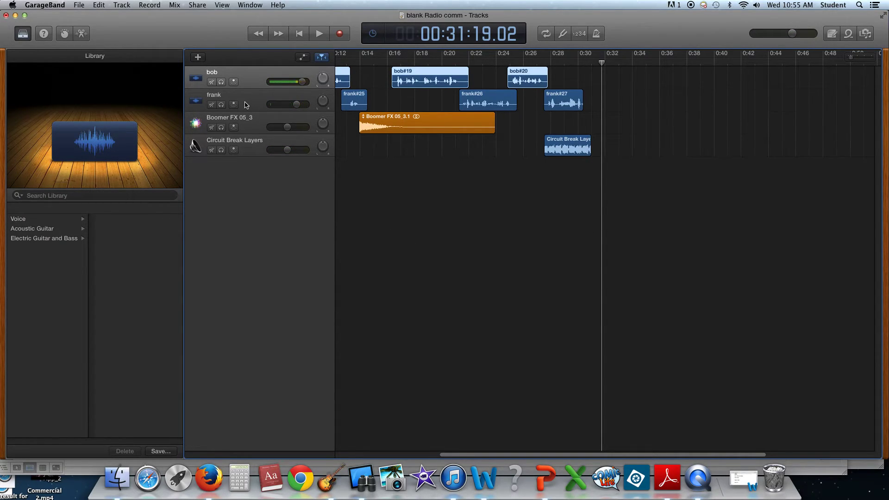
pyautogui.click(81, 34)
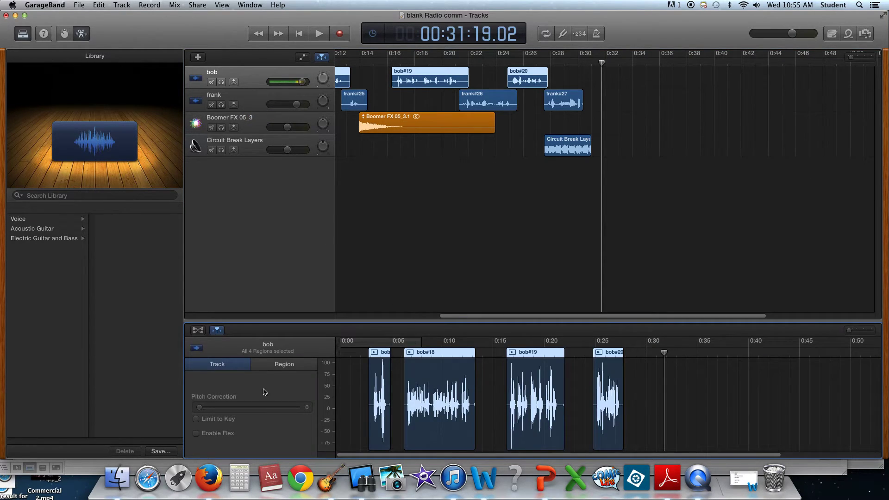
pyautogui.click(287, 368)
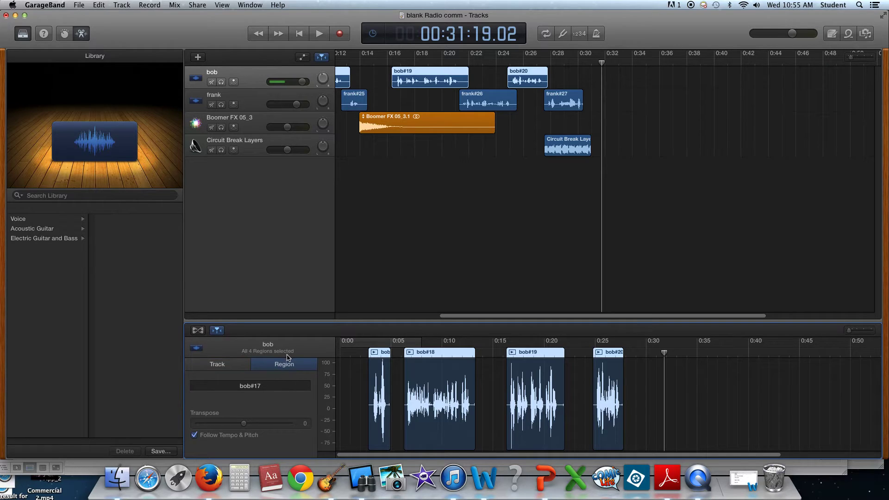
pyautogui.click(241, 368)
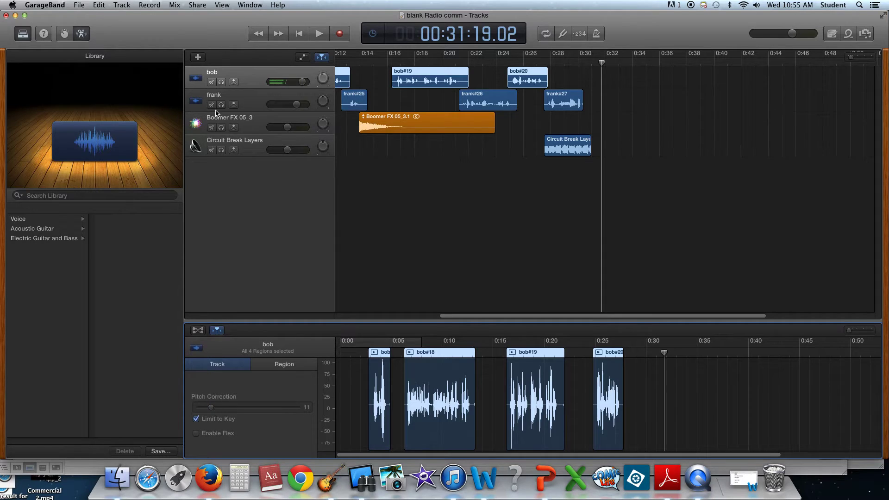
# Transpose all frank regions by 3 and all bob regions by -2.
pyautogui.click(240, 96)
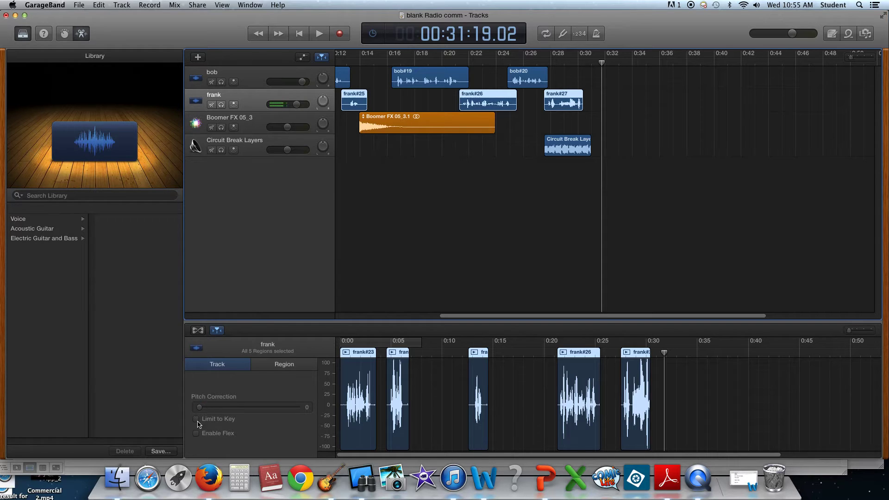
pyautogui.click(272, 366)
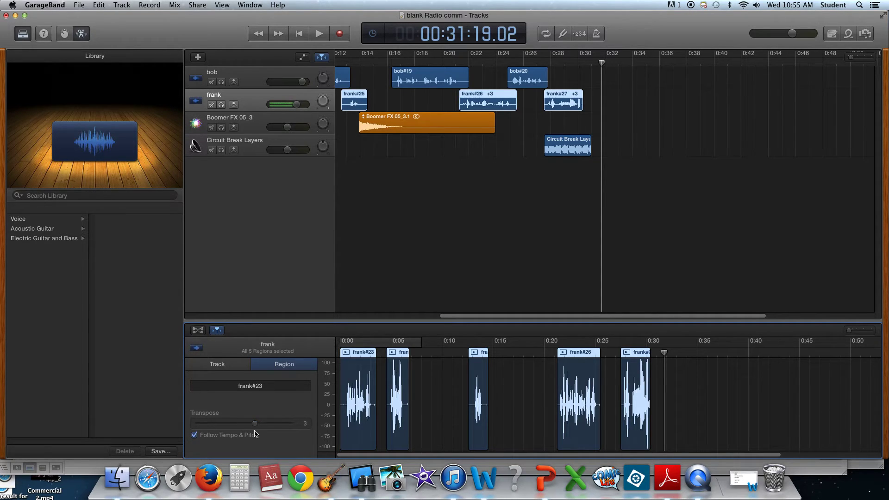
pyautogui.click(220, 70)
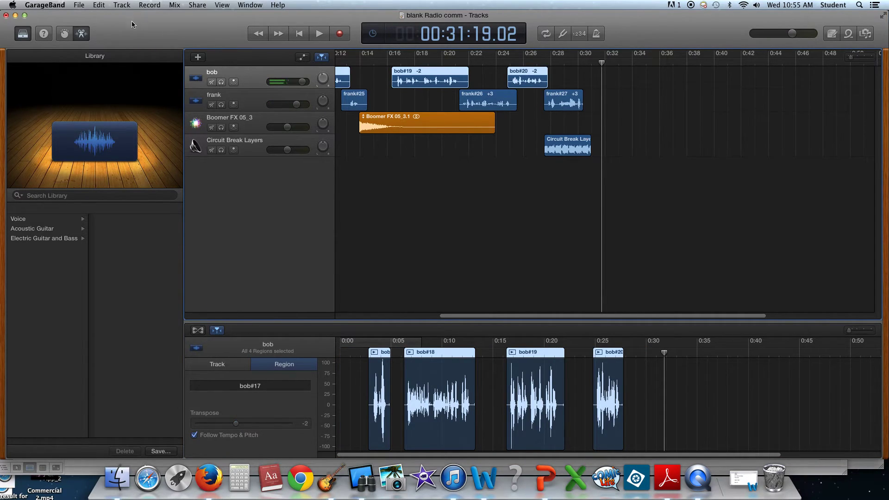
# Return to the start and play the commercial with the transposed voices, raising the computer's volume.
pyautogui.click(259, 34)
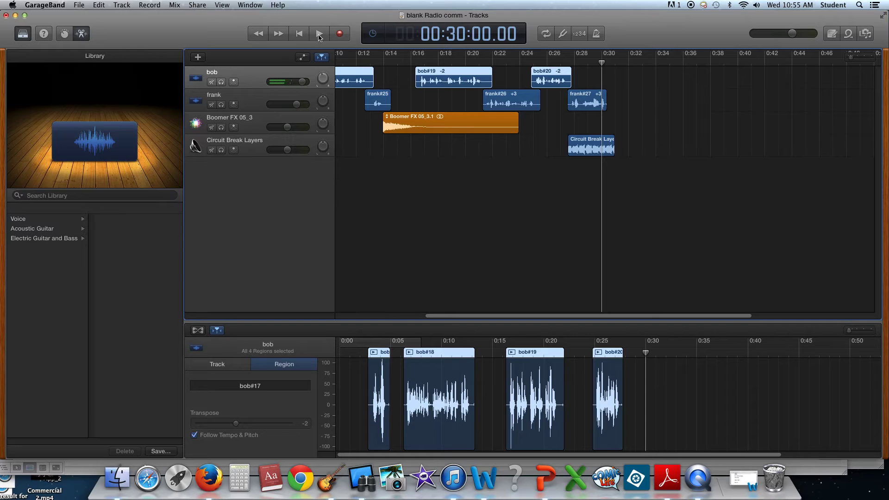
pyautogui.click(296, 37)
pyautogui.click(317, 35)
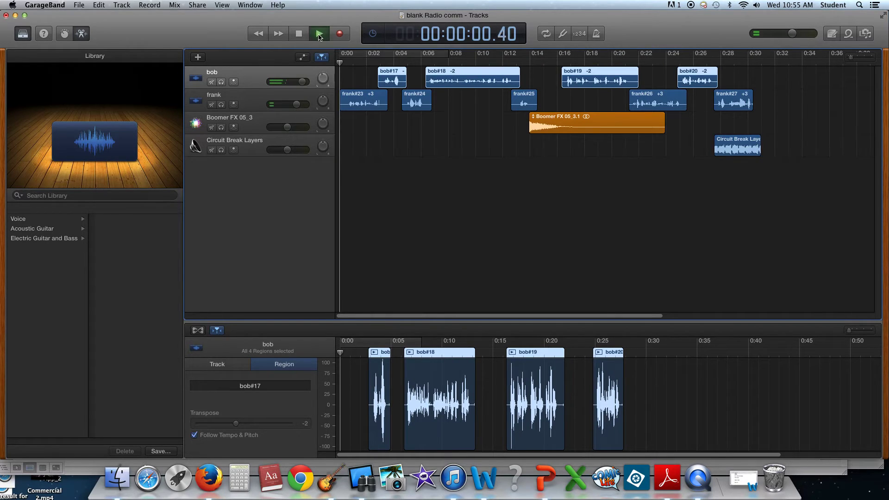
pyautogui.press('XF86AudioRaiseVolume')
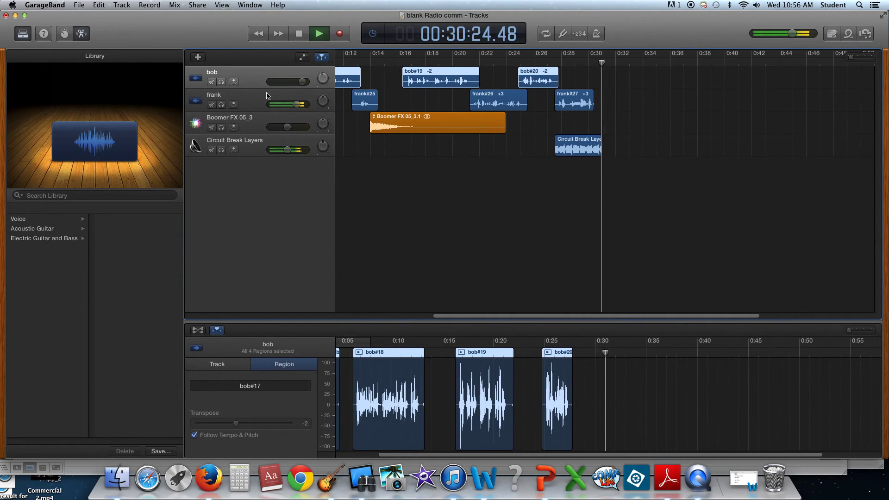
# Stop the playback and save a copy of the project on the Desktop under the name "del del 2".
pyautogui.click(299, 34)
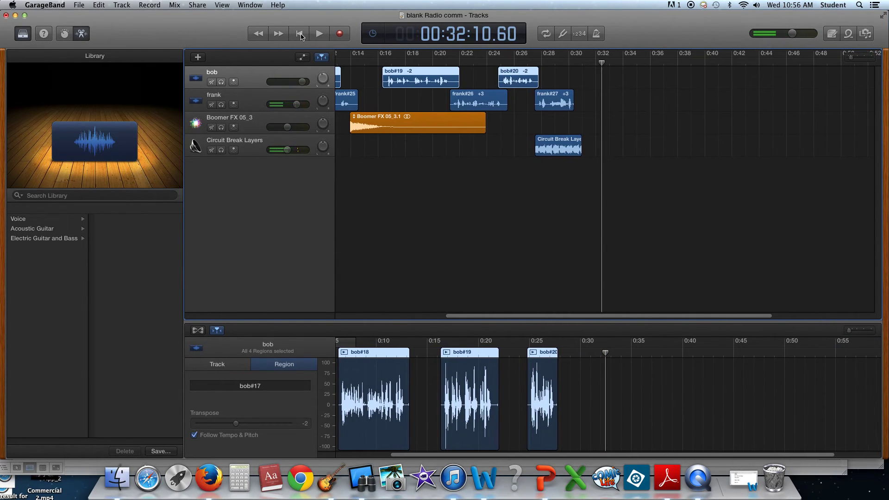
pyautogui.click(79, 4)
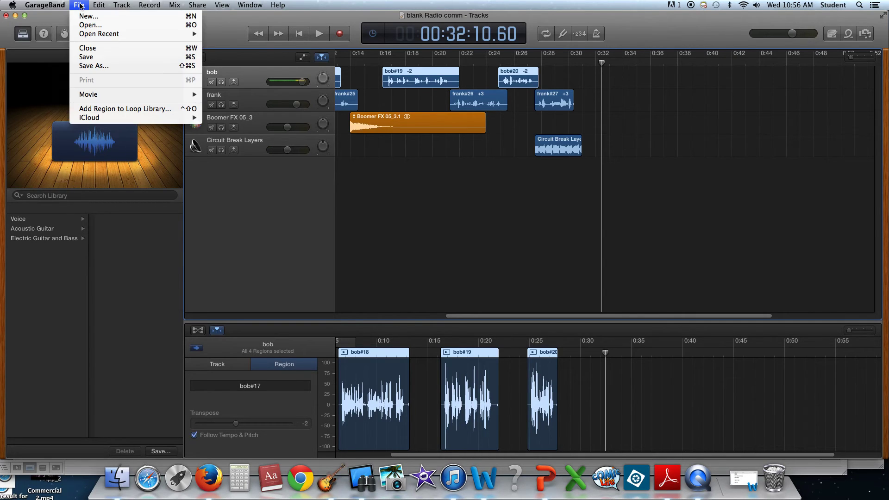
pyautogui.click(100, 66)
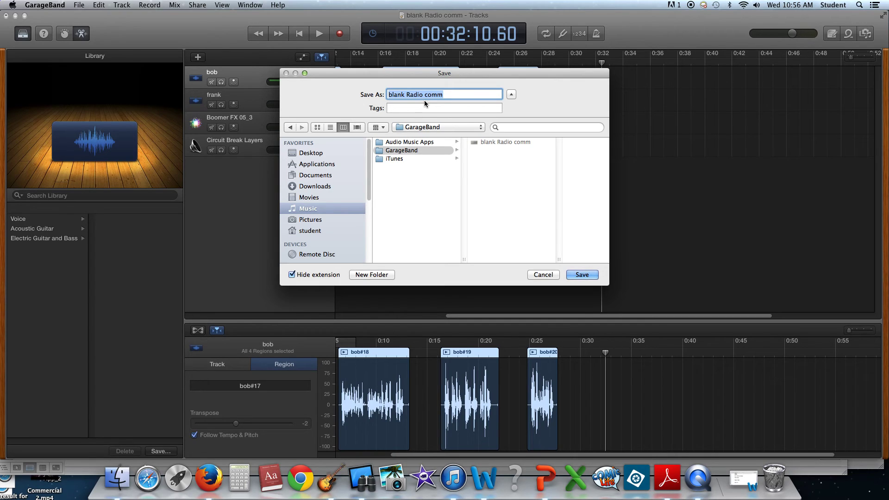
pyautogui.write('del del 2')
pyautogui.click(312, 154)
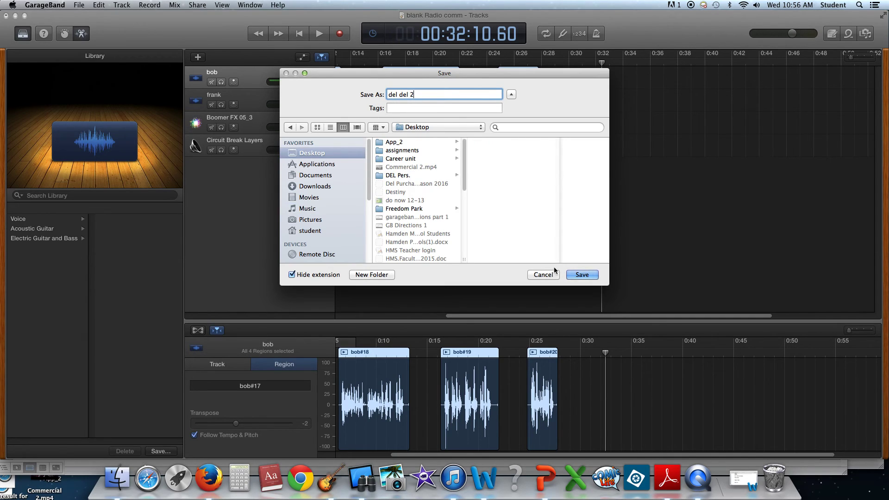
pyautogui.click(588, 277)
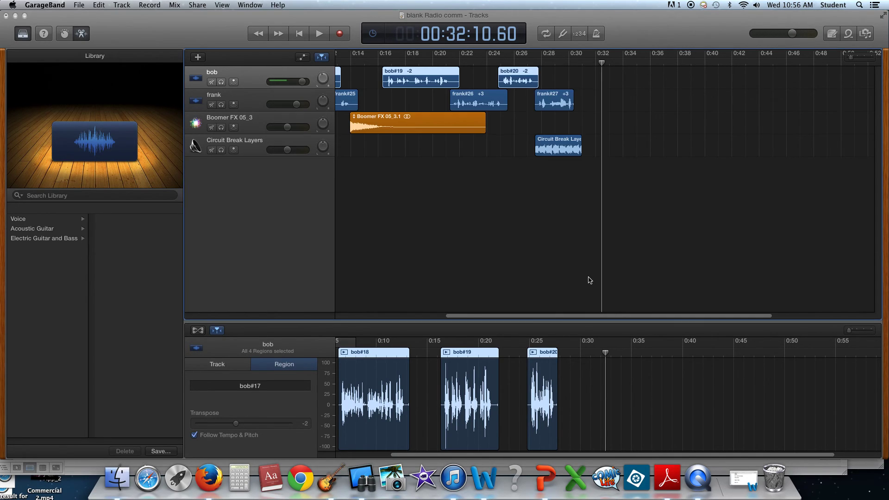
# Minimize the project window, the Pur Del Script document and the Garageband Directions document to reveal the desktop.
pyautogui.click(15, 16)
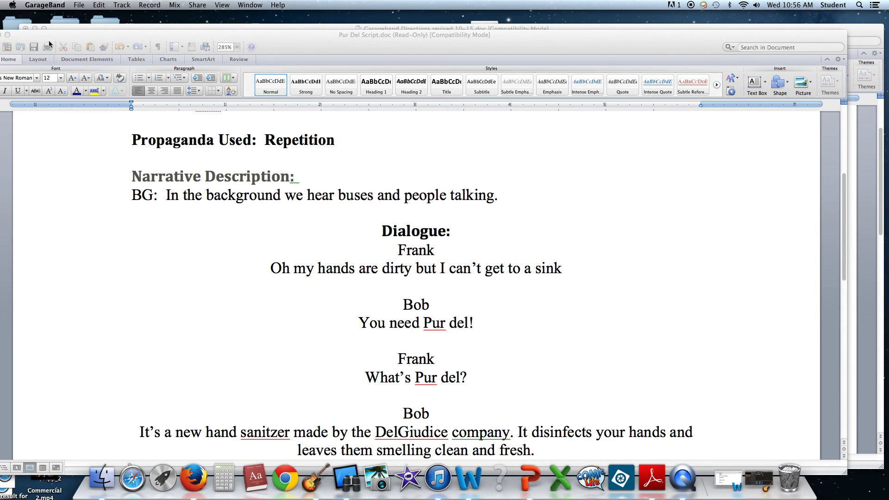
pyautogui.click(70, 44)
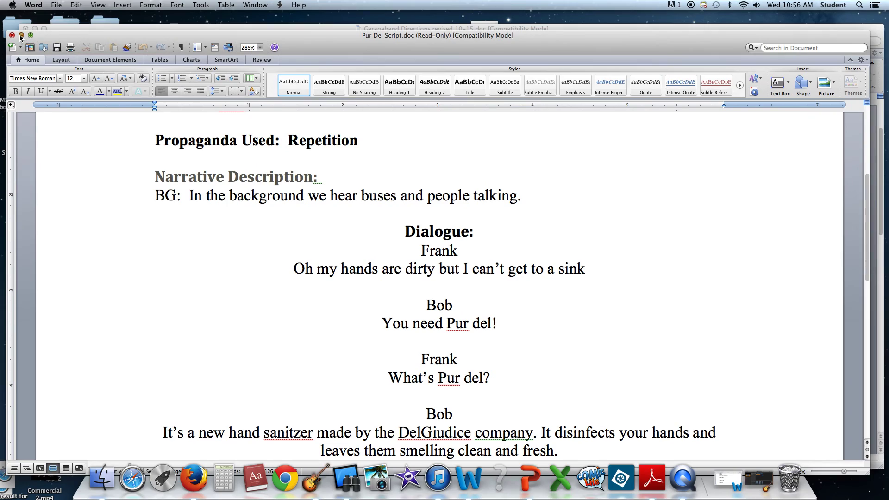
pyautogui.click(20, 37)
pyautogui.click(35, 28)
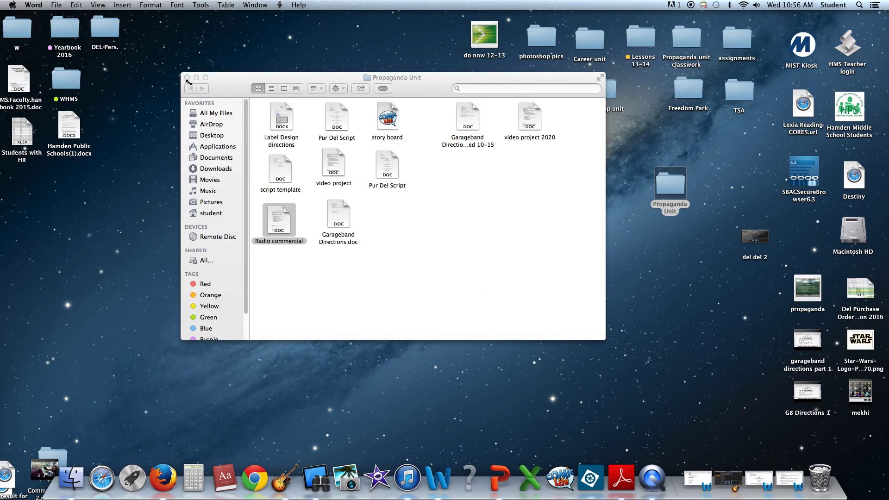